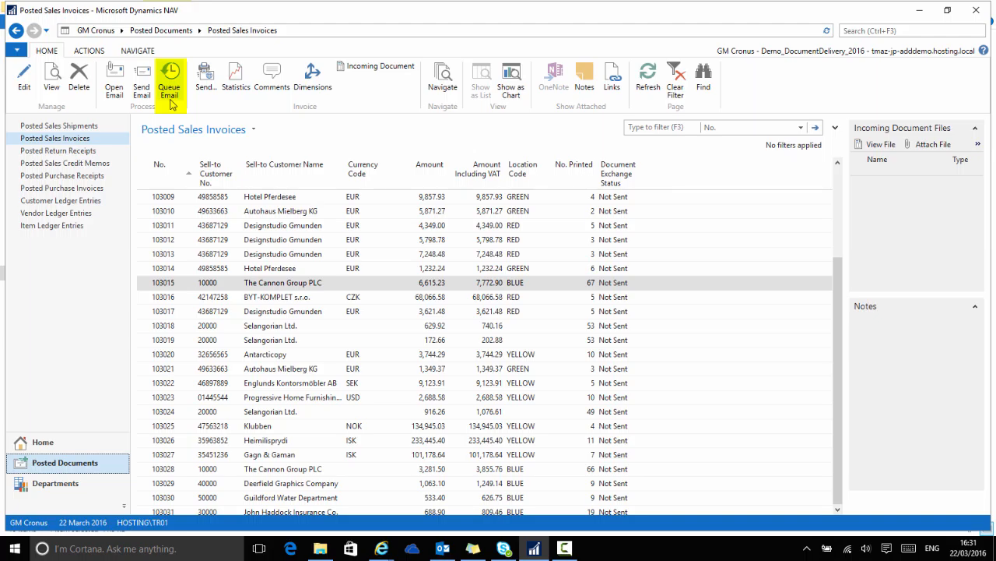
- Return to the posted sales invoices list and sort it by sell-to customer number
click(56, 125)
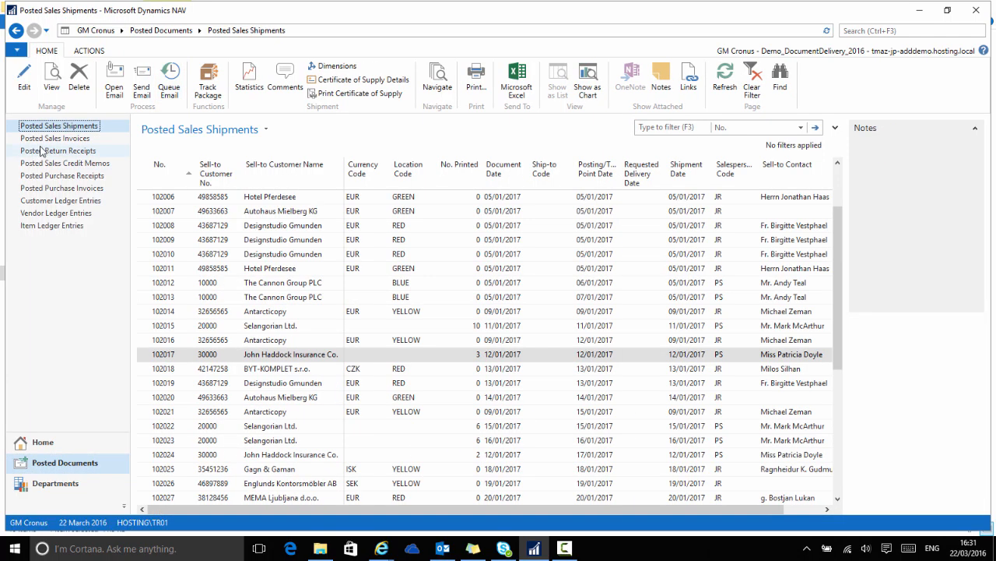
click(54, 138)
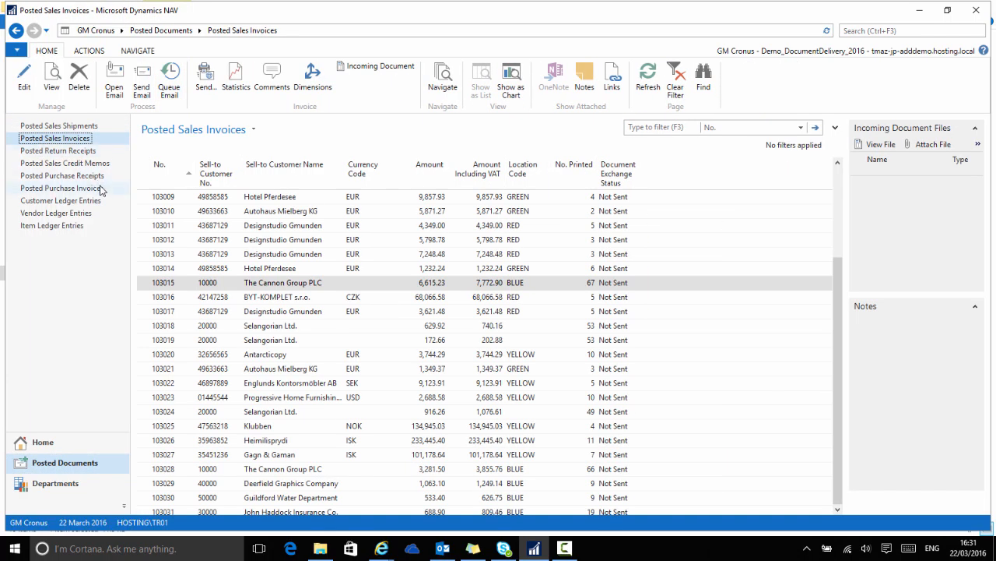
click(218, 175)
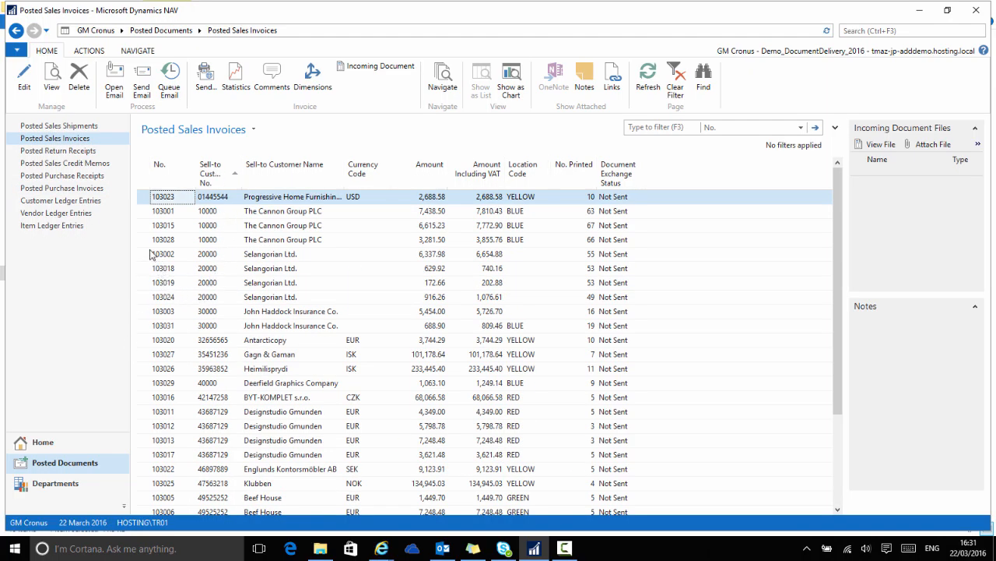
- Select the three The Cannon Group PLC invoices and queue them for email
drag(145, 215, 143, 244)
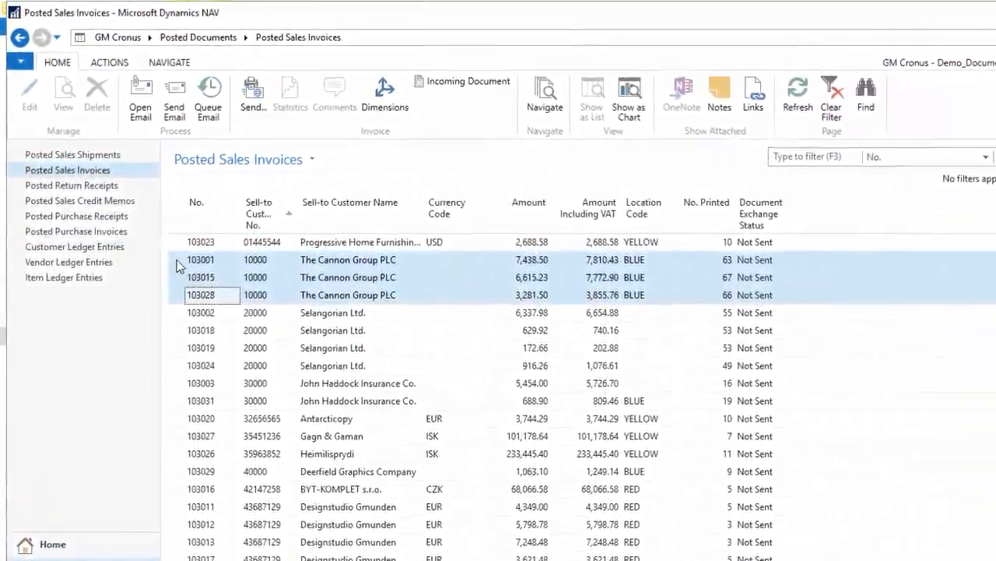
click(213, 108)
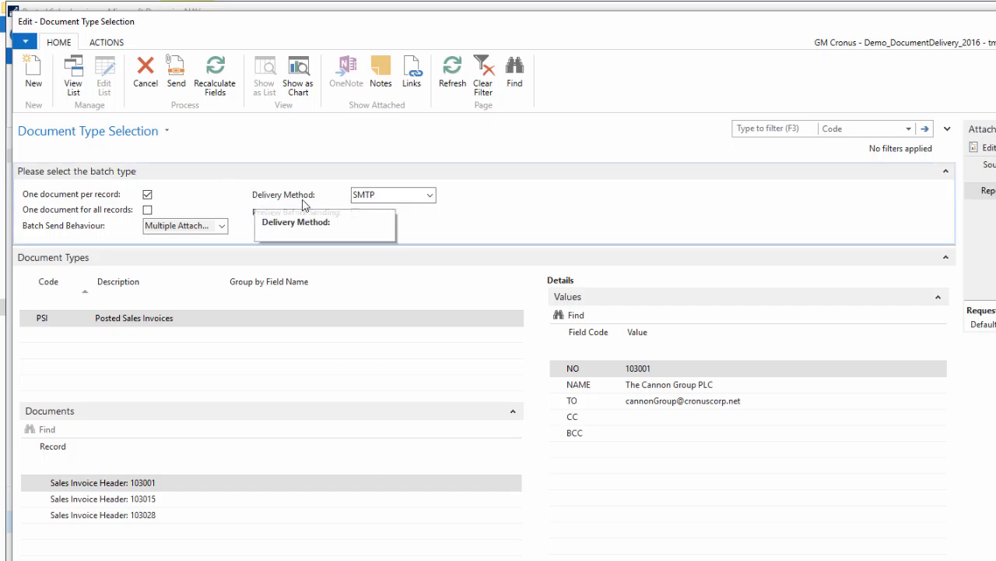
- Configure the batch as one document for all records over SMTP with Single Attachment batch send behaviour
click(430, 196)
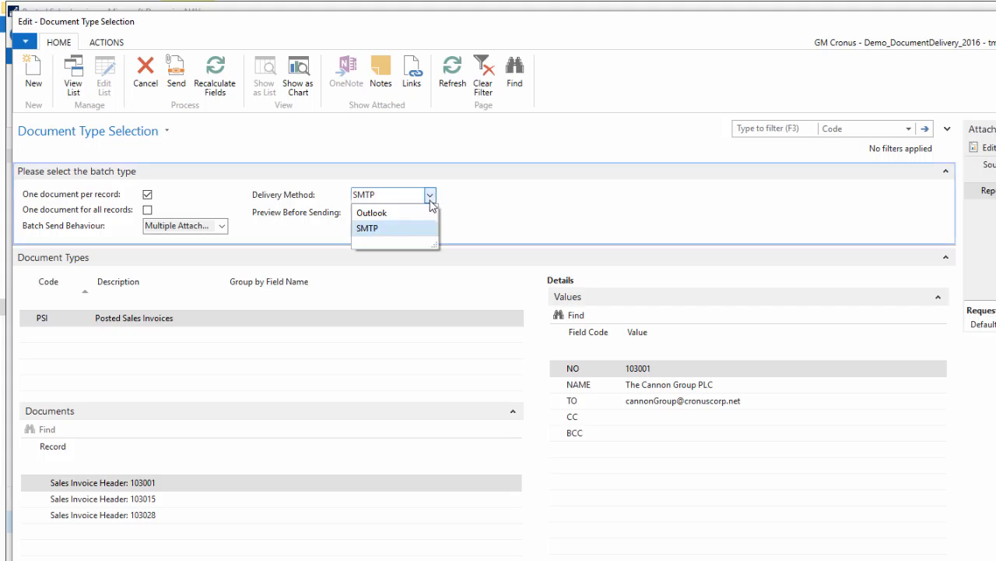
click(431, 198)
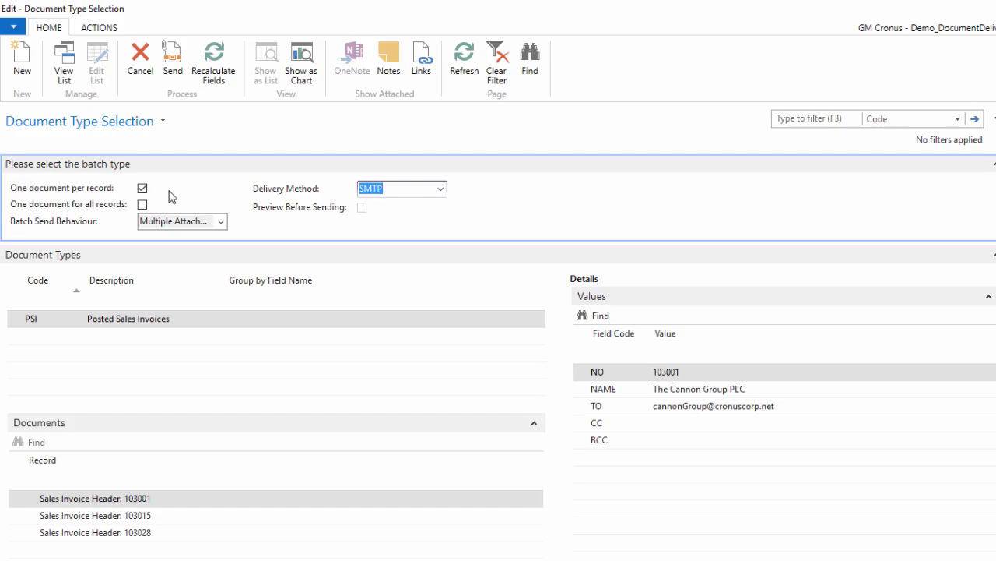
click(142, 204)
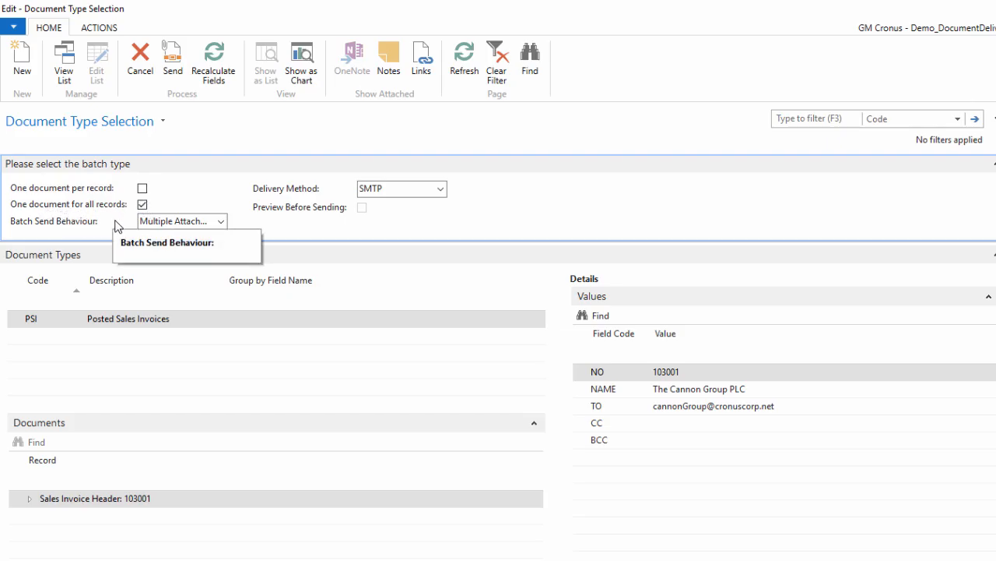
click(221, 223)
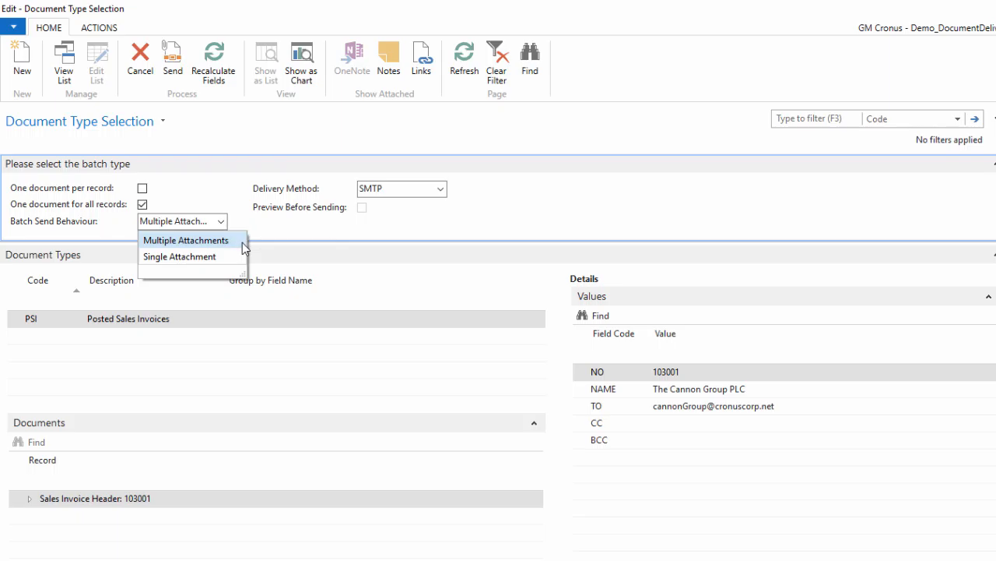
click(218, 257)
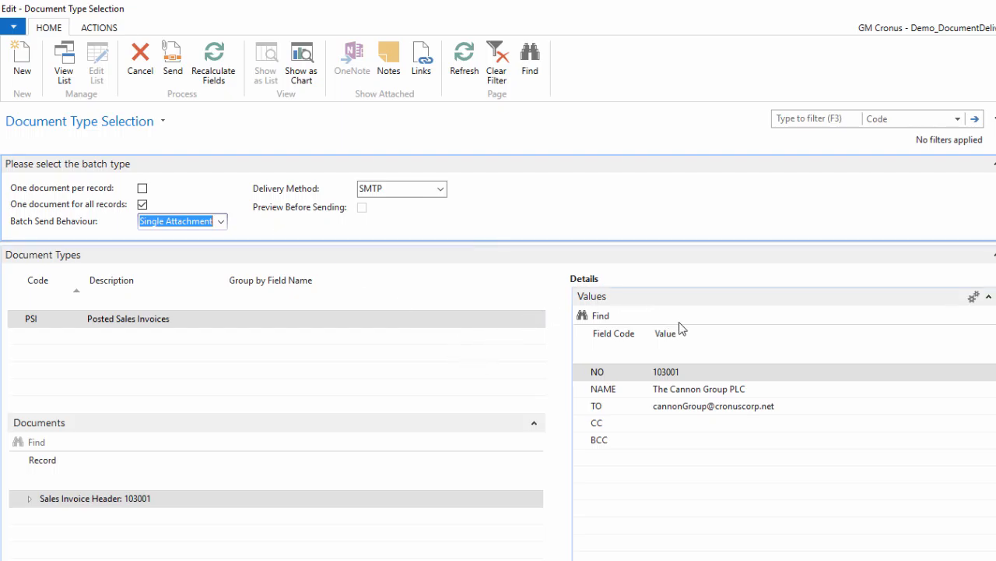
- Expand the batched documents and send them as a single document, confirming the prompt
click(31, 499)
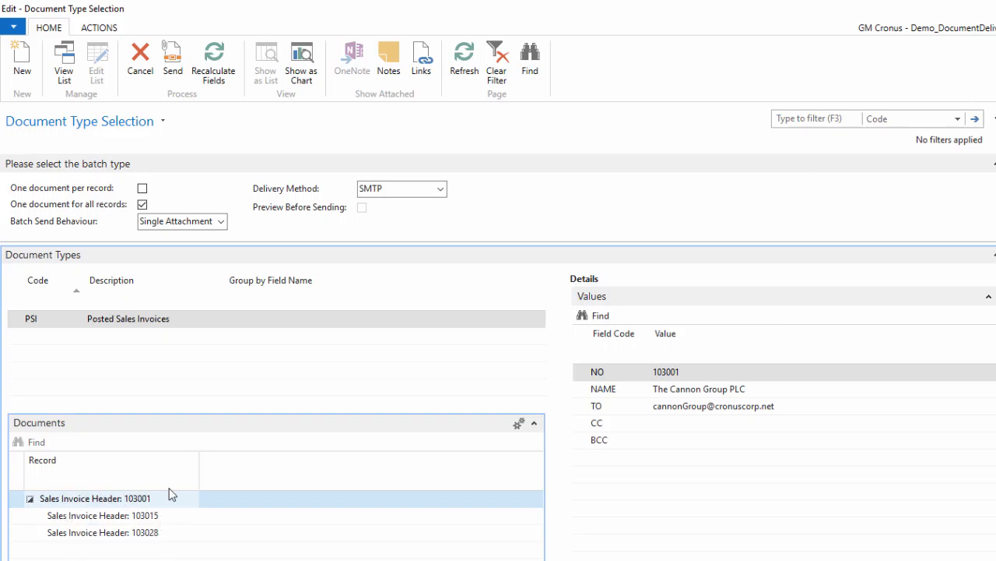
click(183, 63)
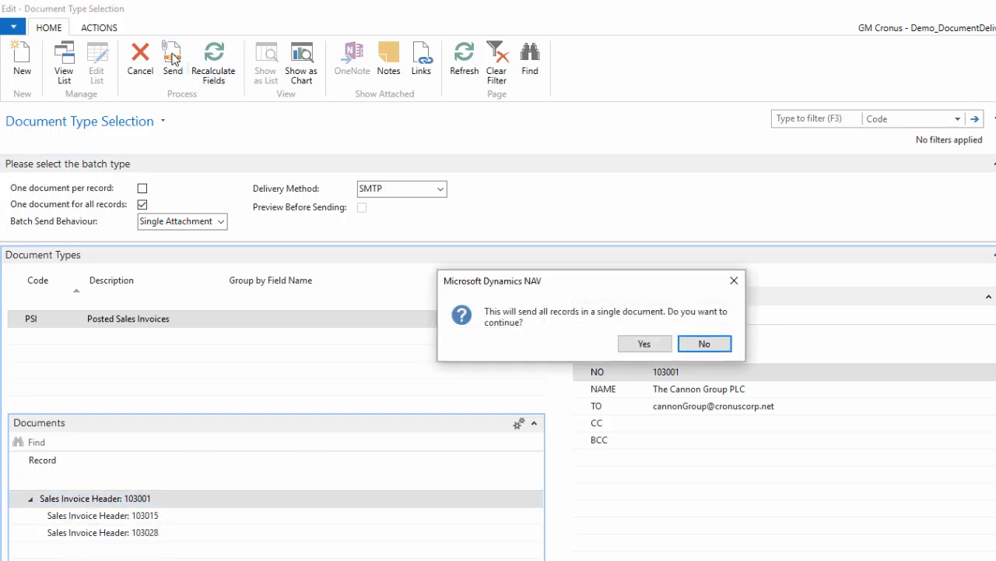
click(644, 344)
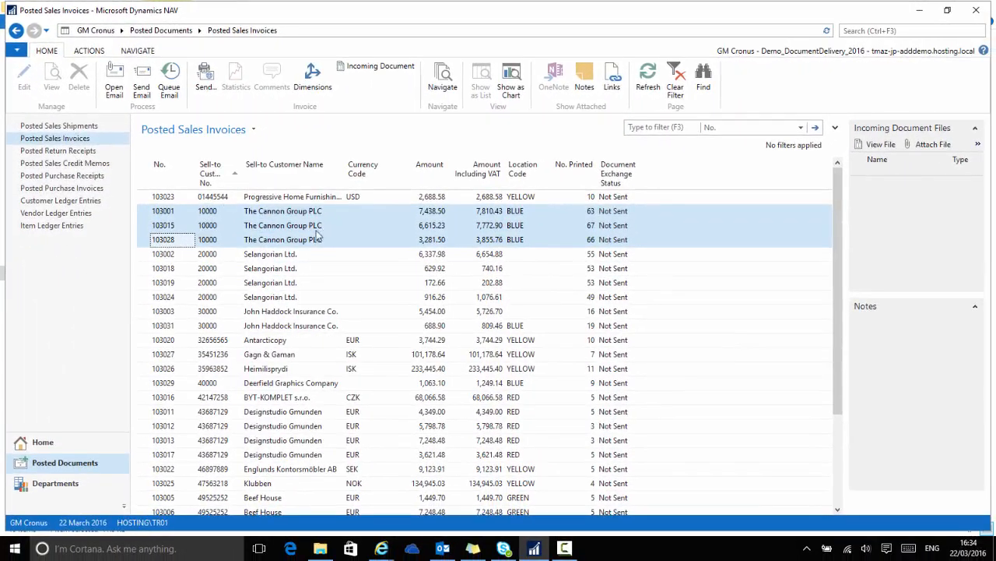
- Open the Document Log through search and sort its entries by document number, newest first
click(861, 30)
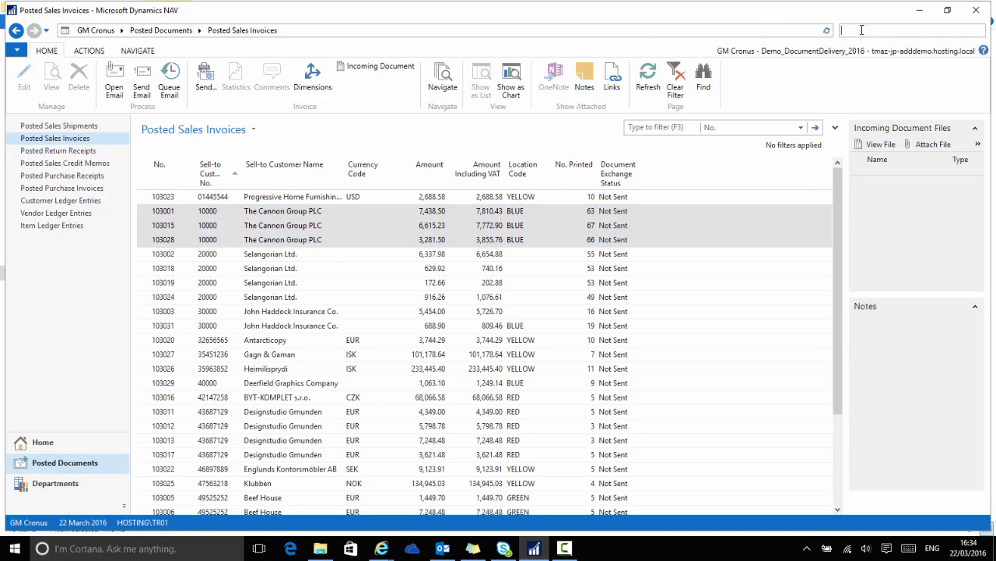
text(doc log)
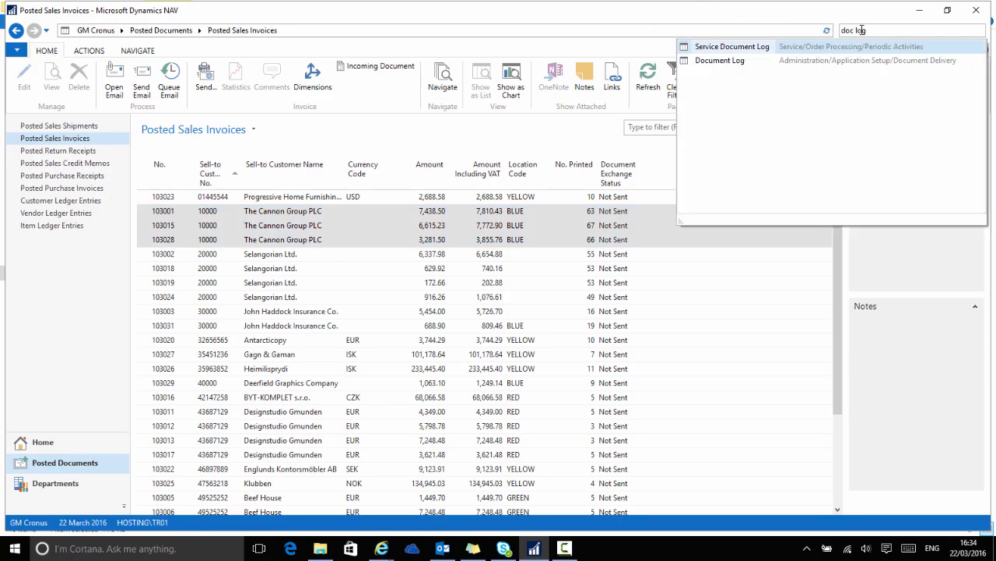
click(719, 60)
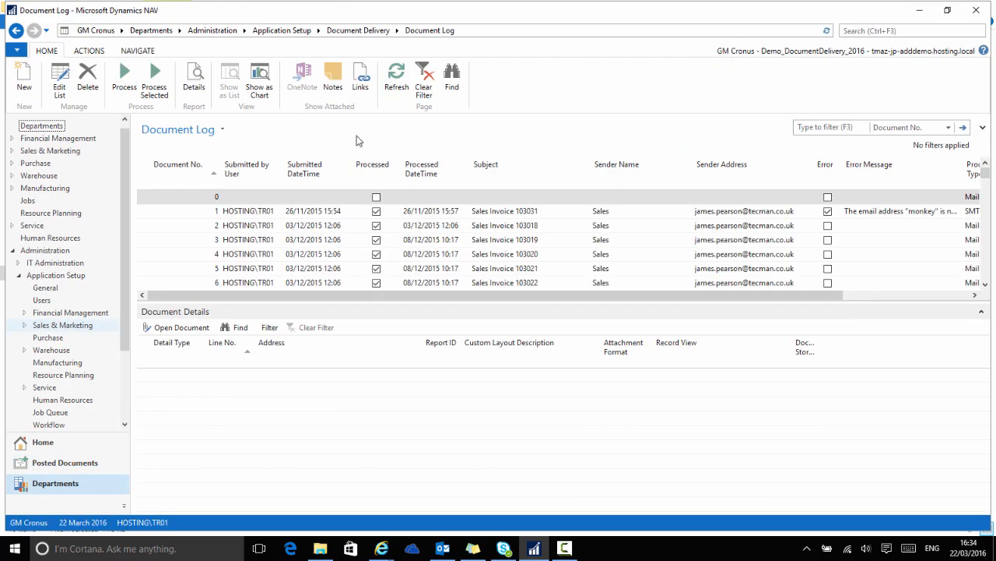
click(185, 171)
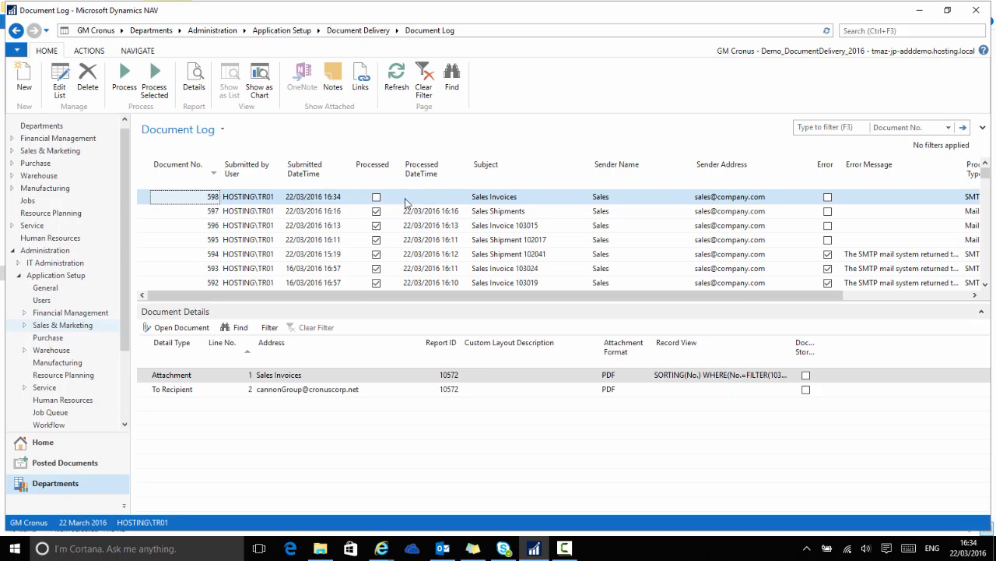
- Examine the document log entries, including the columns further to the right
scroll(380, 237, down, 1)
scroll(380, 237, down, 4)
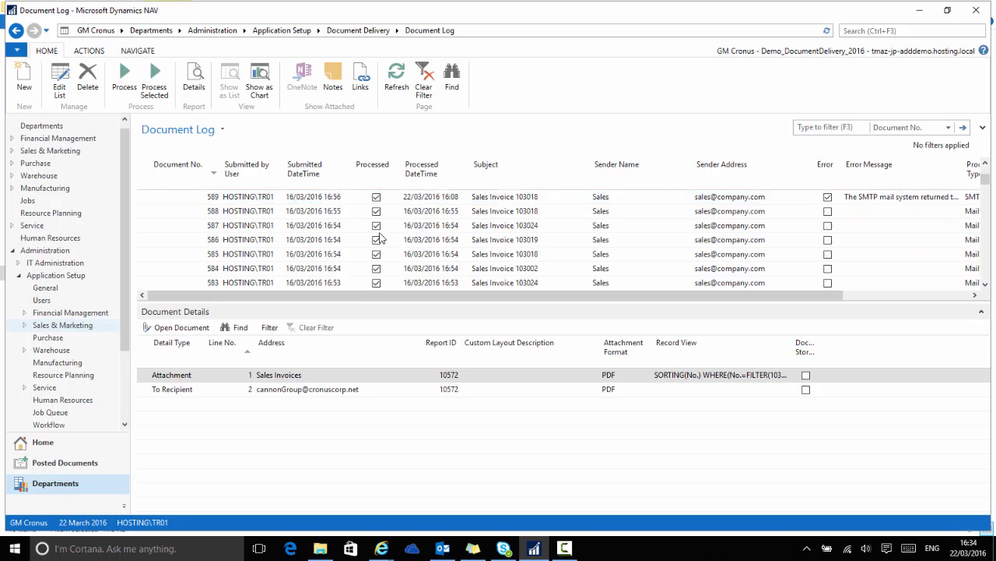
scroll(380, 237, up, 5)
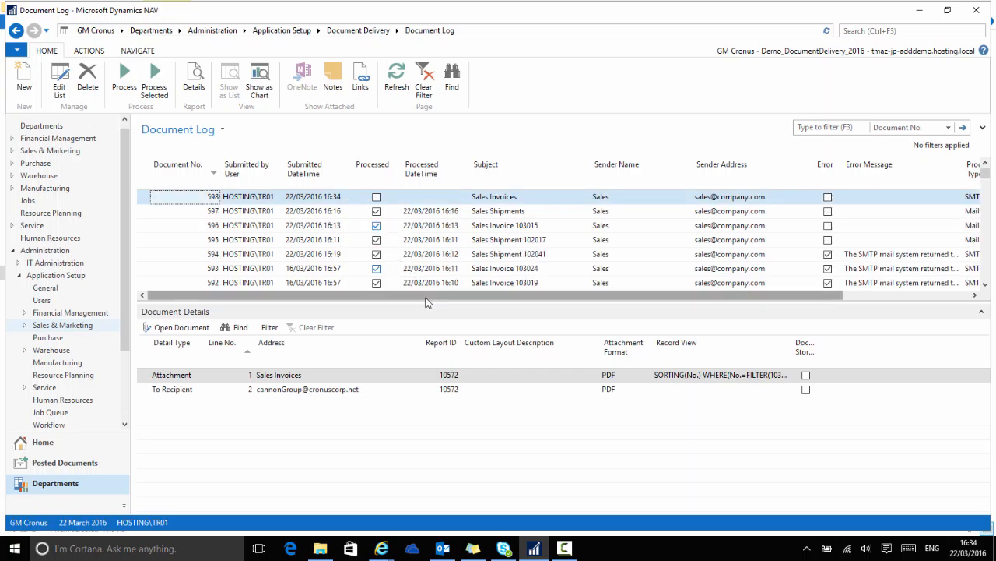
drag(432, 300, 526, 298)
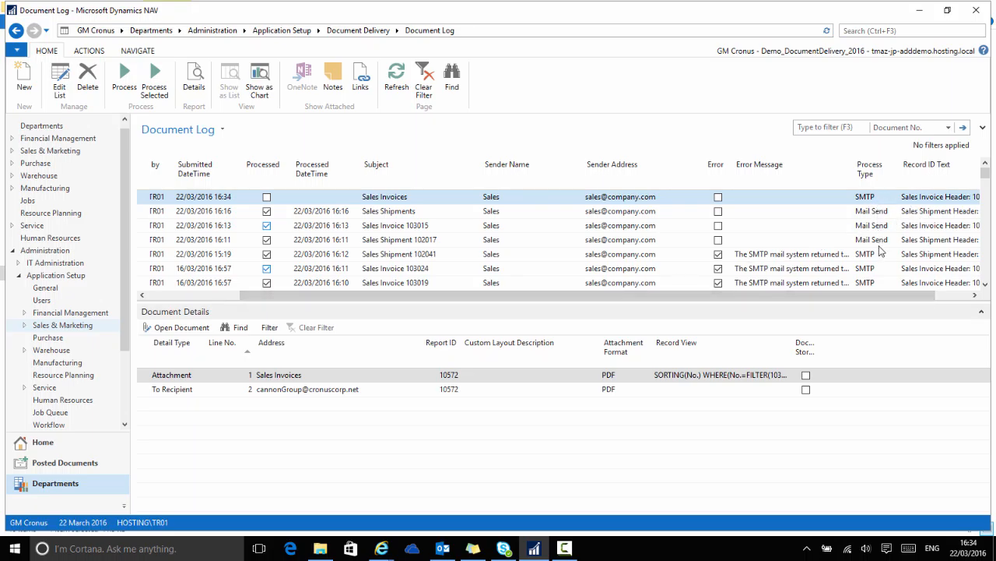
drag(872, 294, 726, 294)
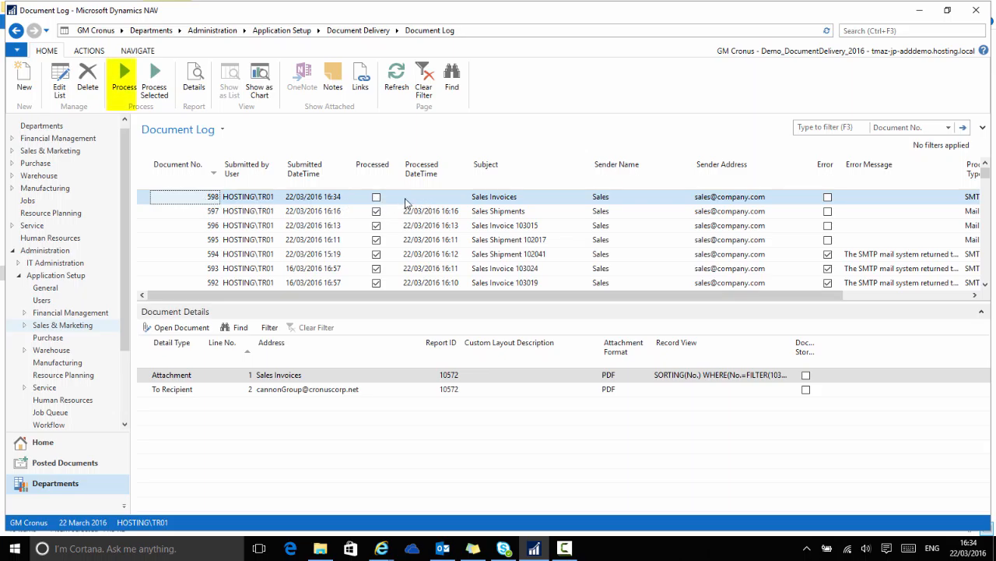
scroll(379, 238, down, 1)
scroll(379, 238, down, 4)
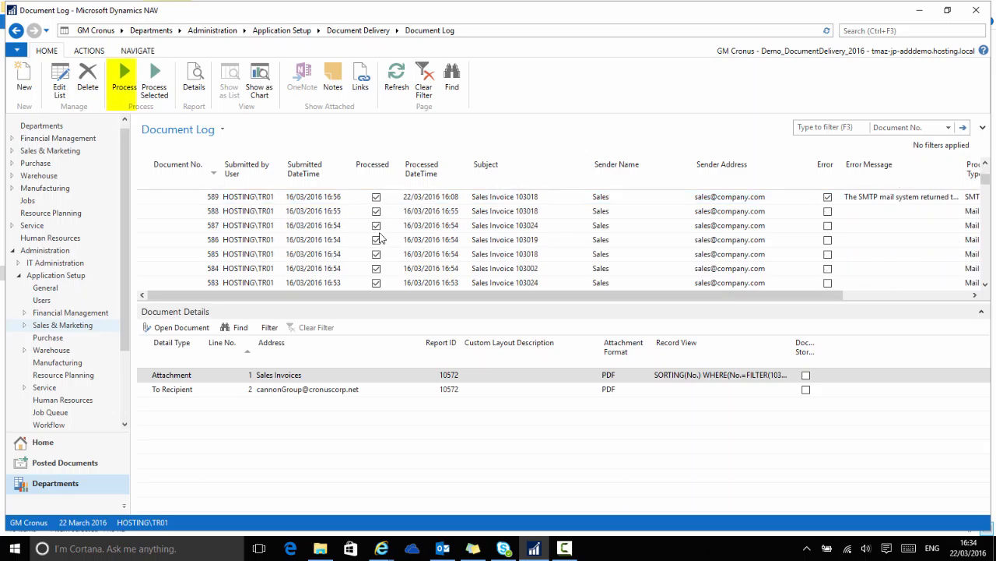
scroll(379, 238, up, 5)
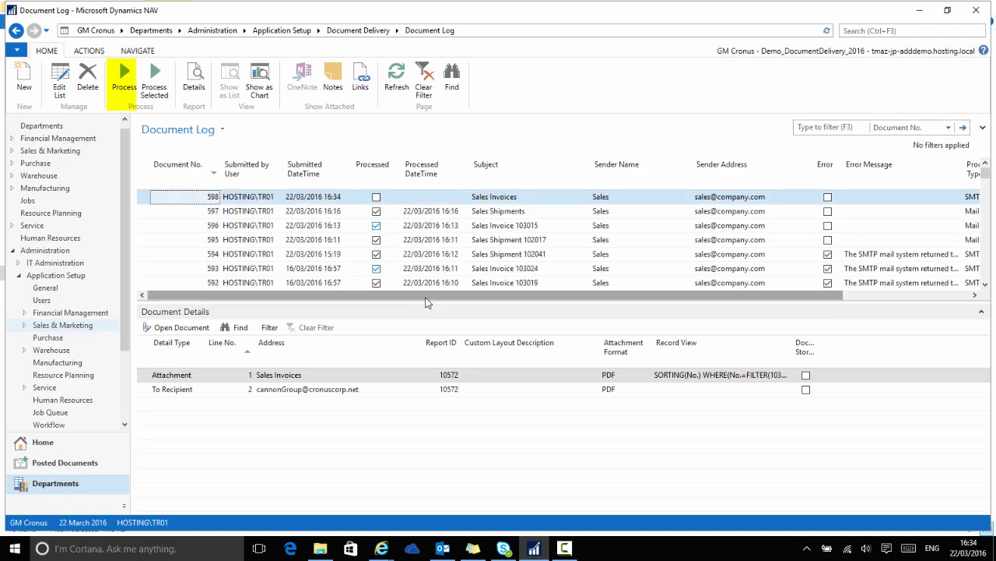
drag(433, 300, 526, 299)
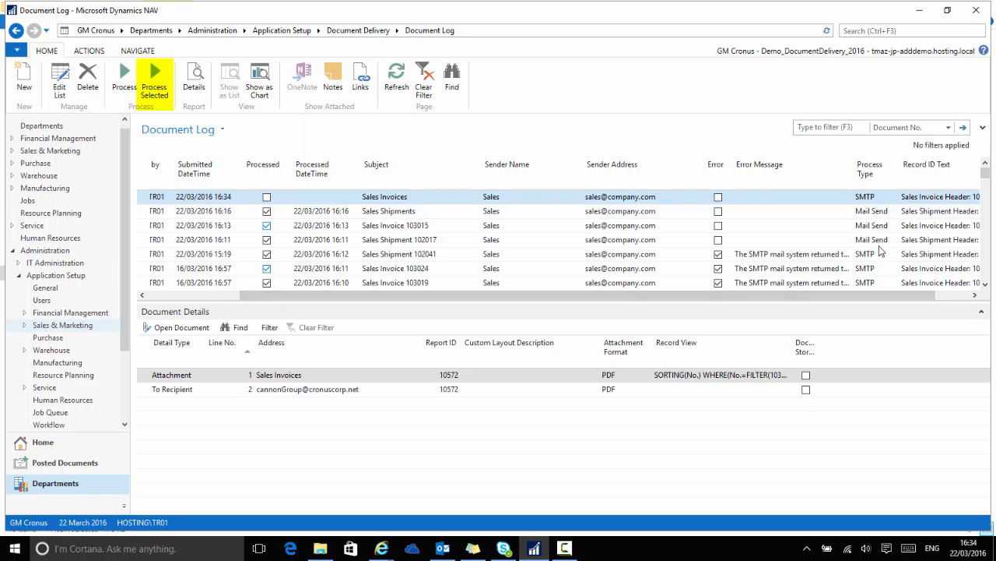
drag(855, 296, 724, 294)
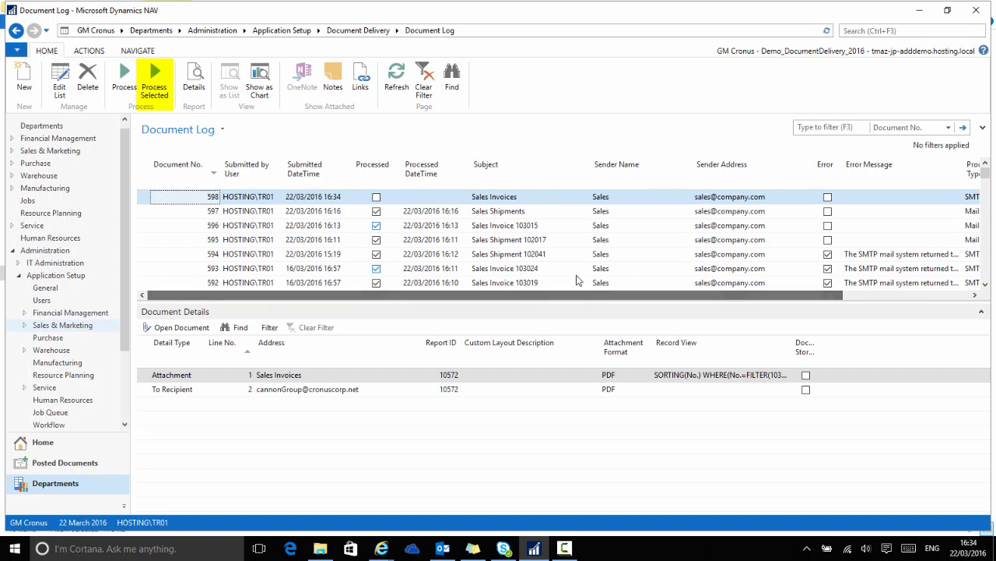
- Open the Job Queues list and then the Job Queue Entries list through search
click(863, 30)
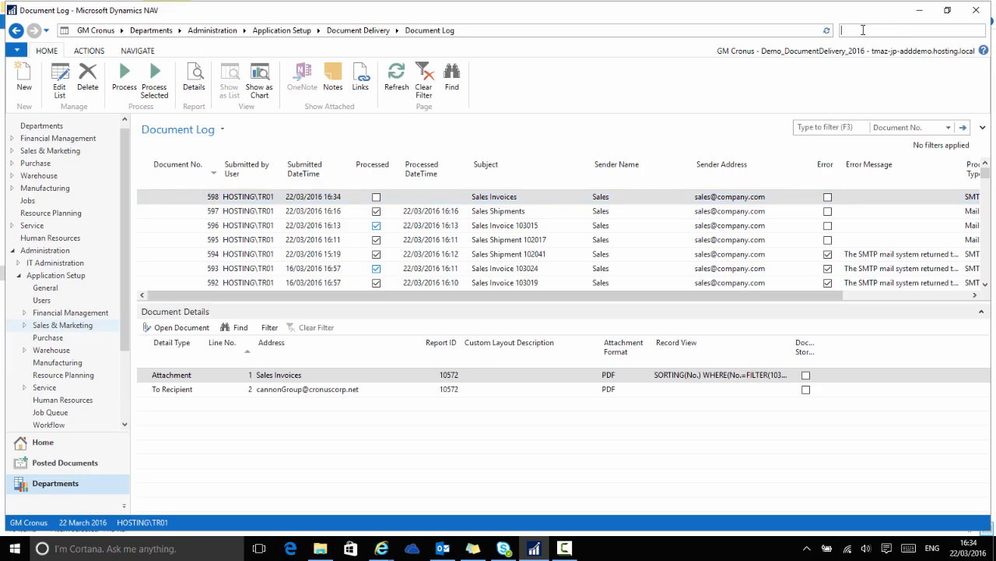
text(job)
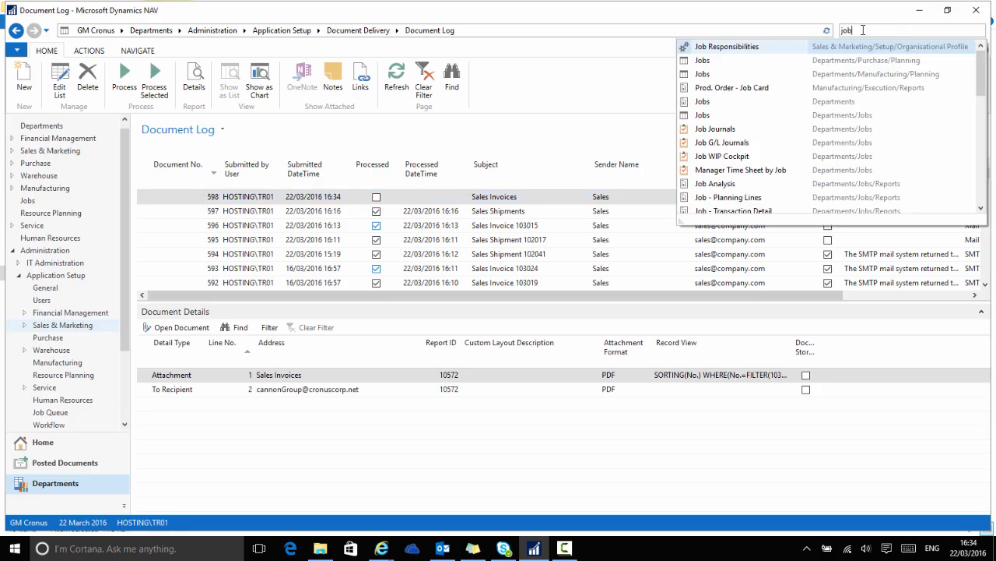
text( qu)
click(707, 47)
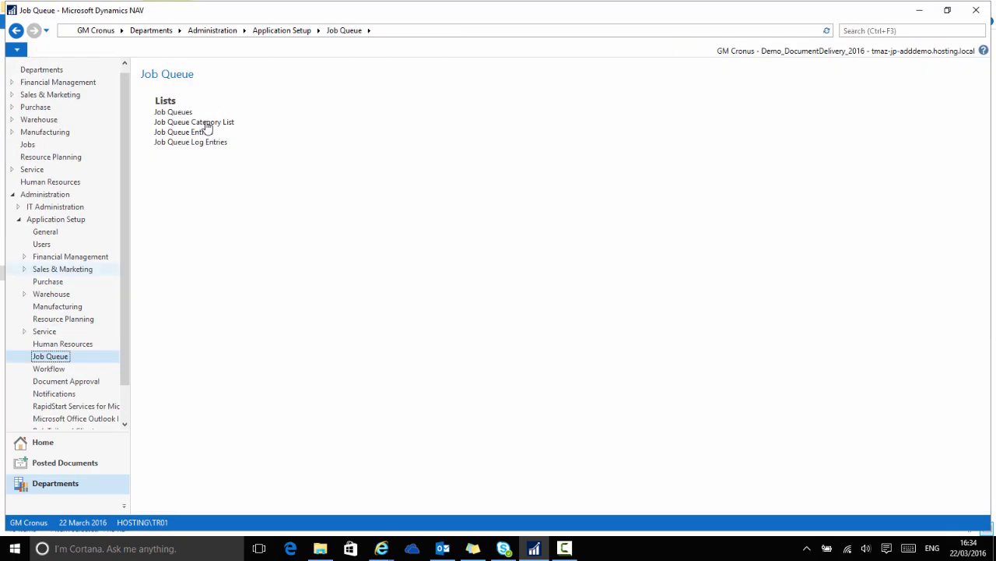
click(182, 113)
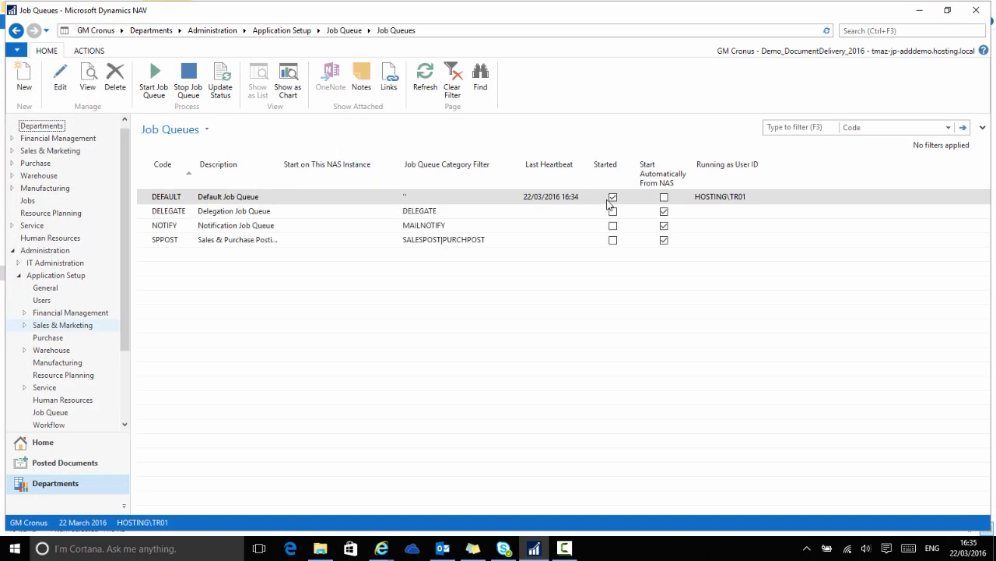
click(852, 30)
text(job queue)
click(872, 48)
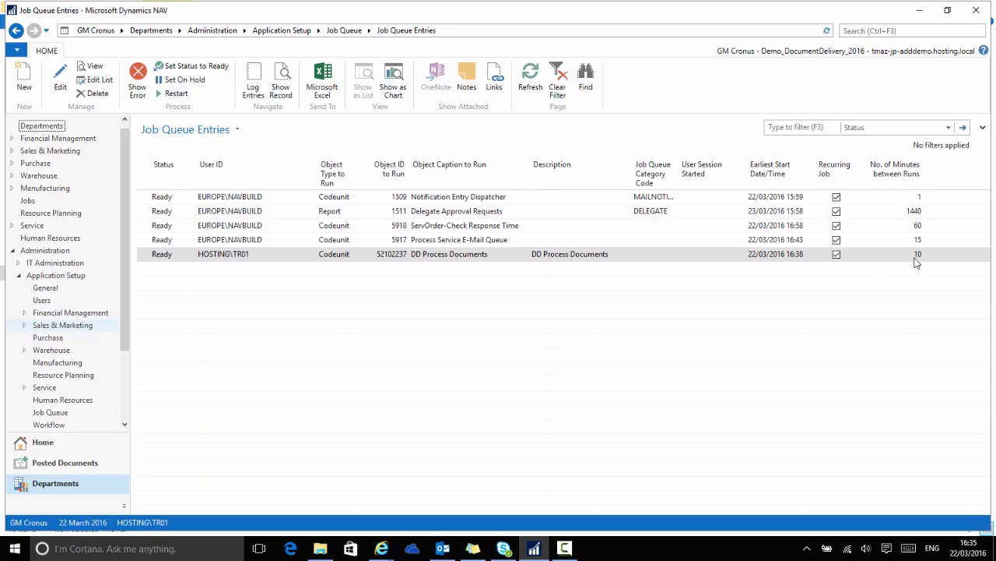
- Reopen the Document Log and sort it by document number
click(868, 34)
text(doc log)
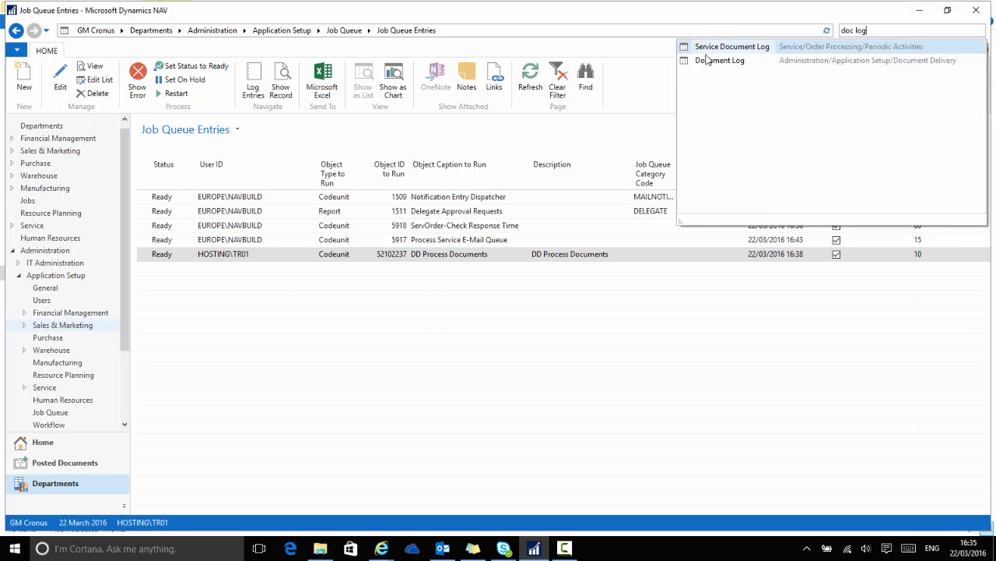
click(712, 60)
click(195, 169)
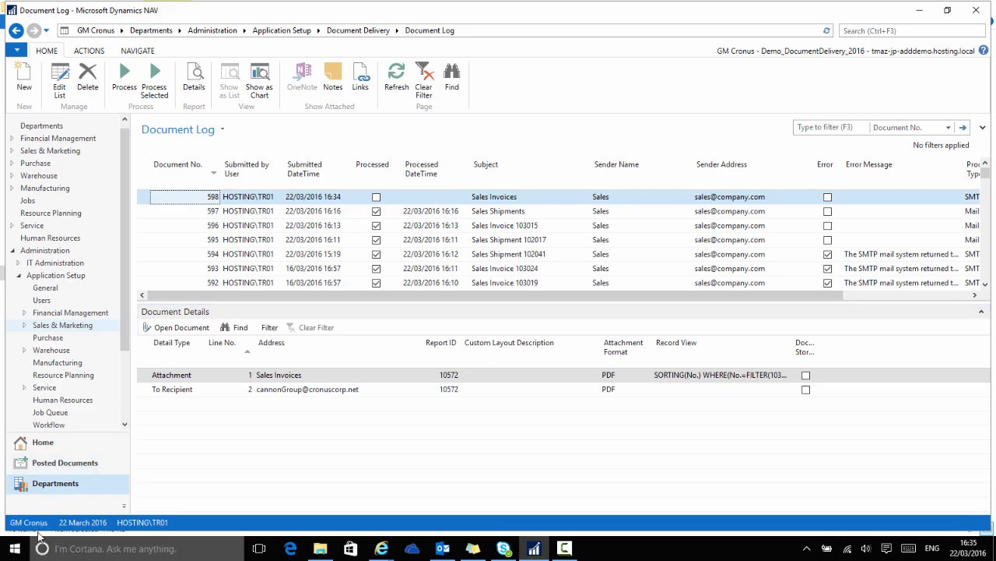
- Open the posted sales credit memos list from the posted documents
click(43, 443)
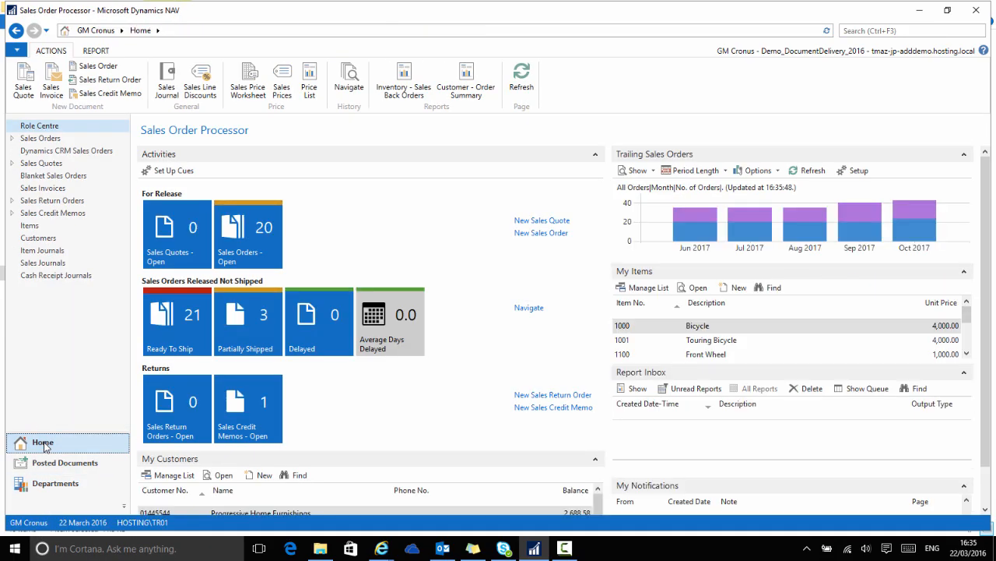
click(48, 464)
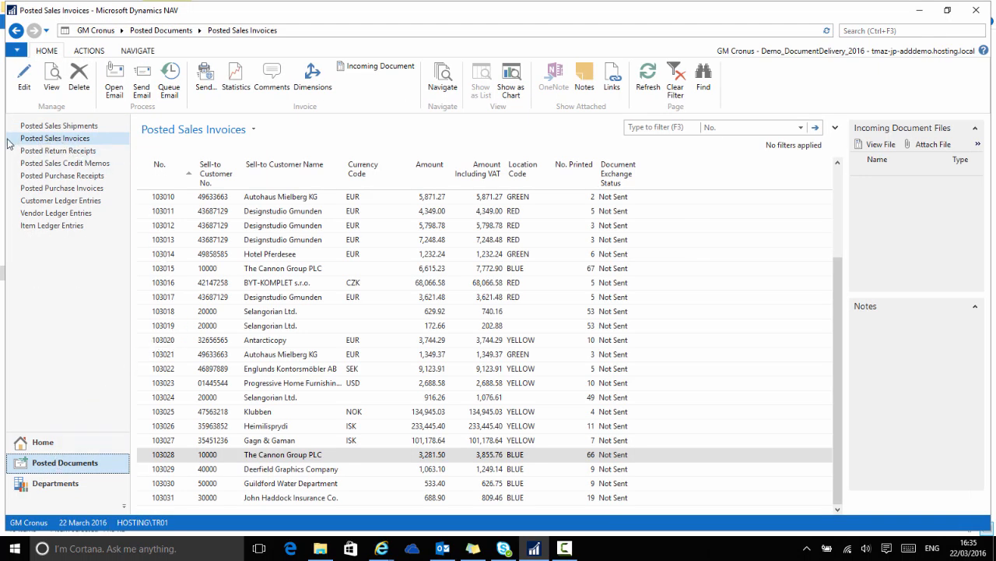
click(69, 163)
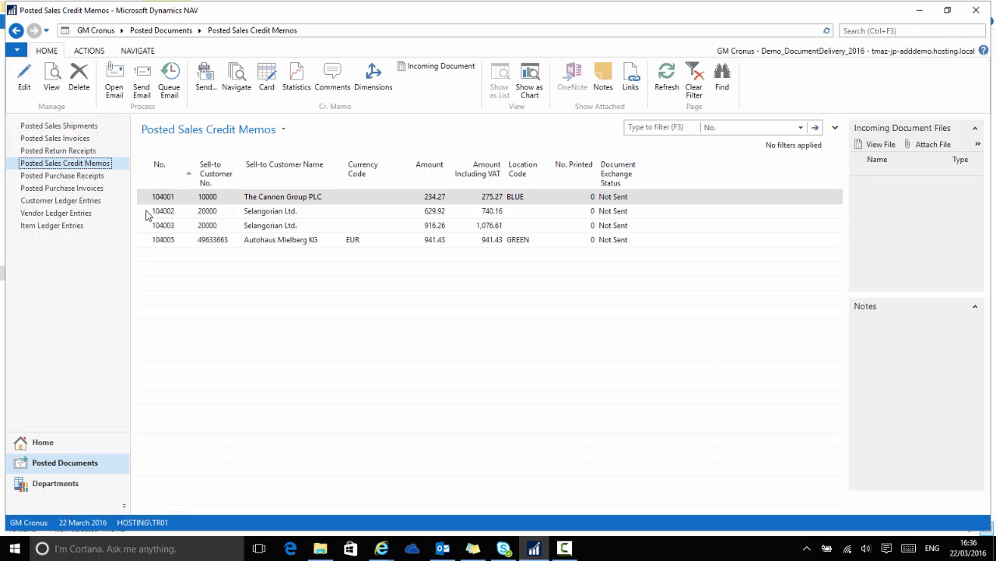
- Select credit memos 104002 and 104003 and queue them for email, sending the batch via SMTP
drag(147, 215, 146, 227)
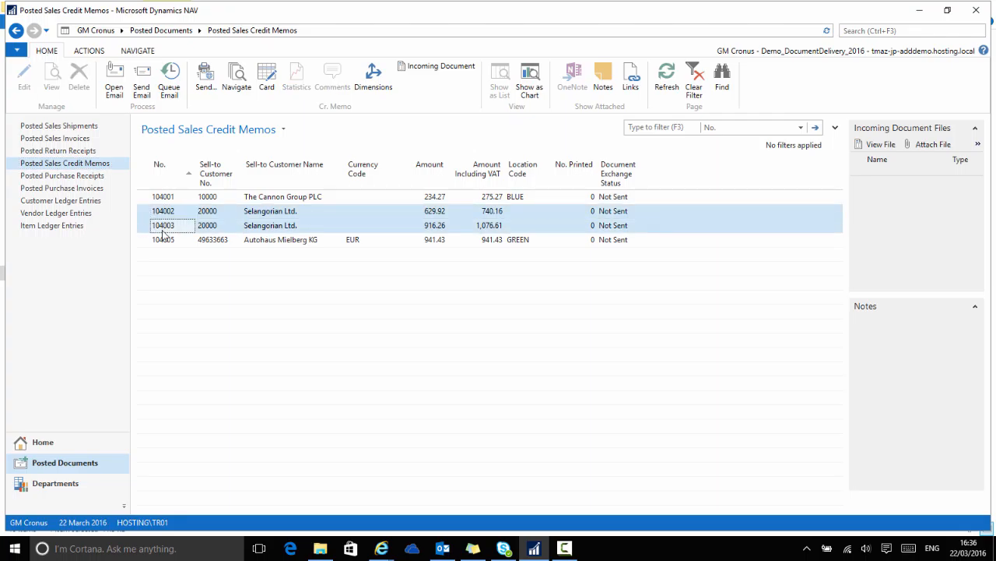
click(171, 75)
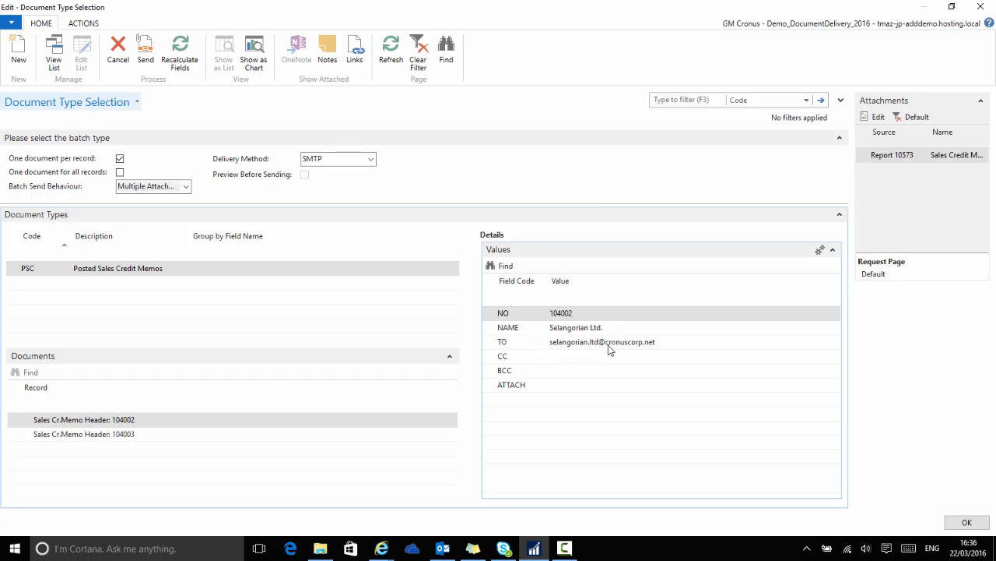
click(150, 51)
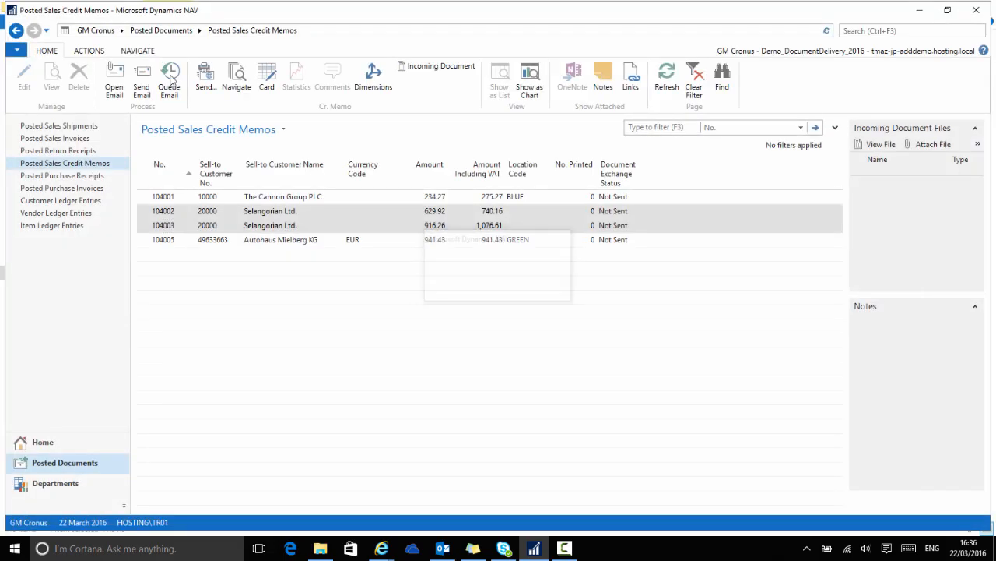
click(888, 29)
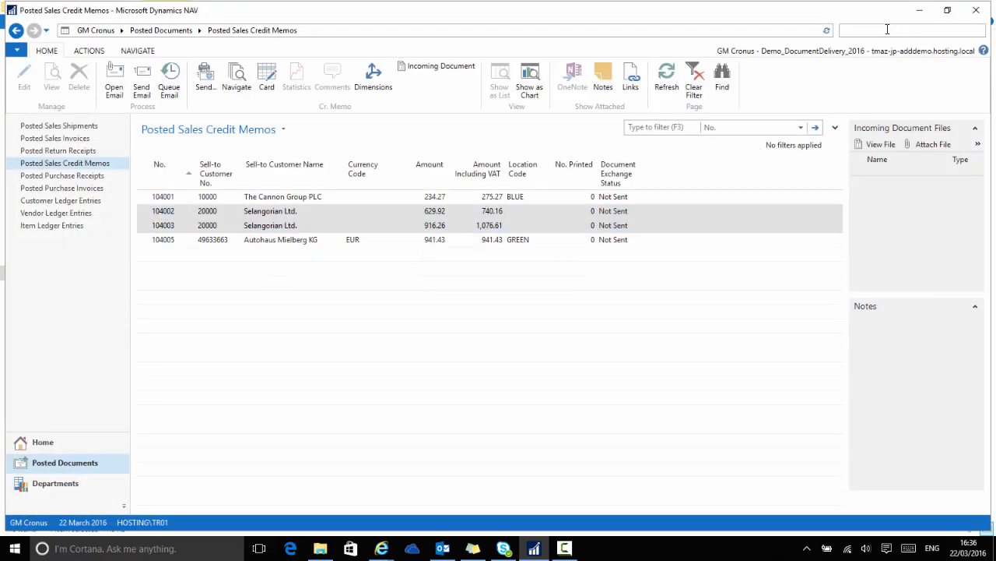
text(doc log)
key(Return)
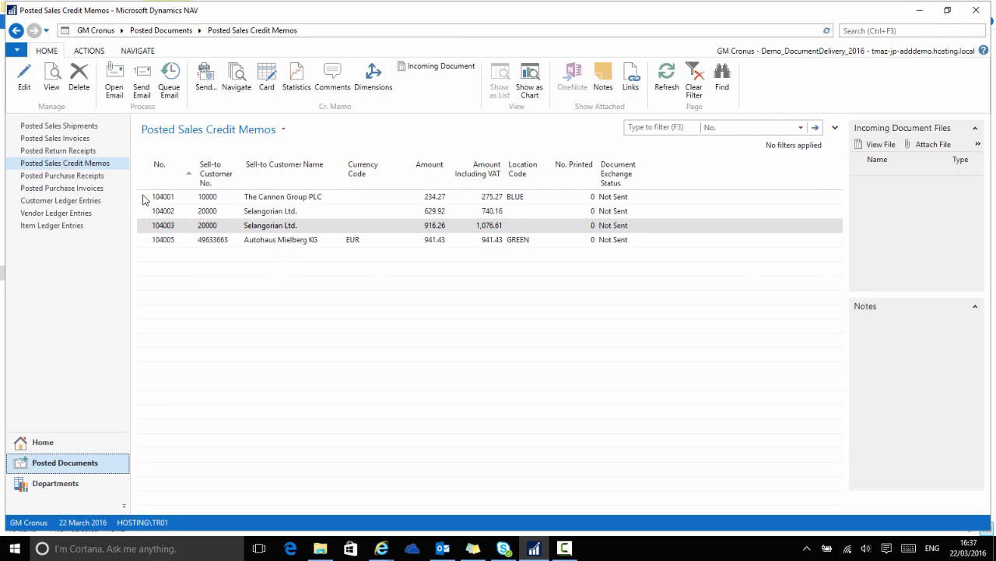
- Select credit memo 104001 and queue it for email, sending it via SMTP
click(144, 199)
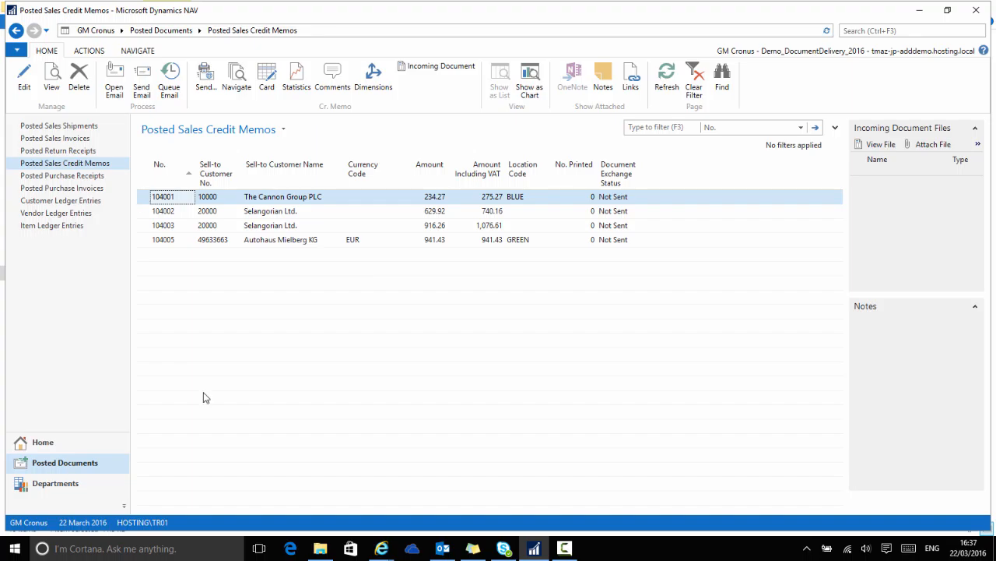
click(171, 74)
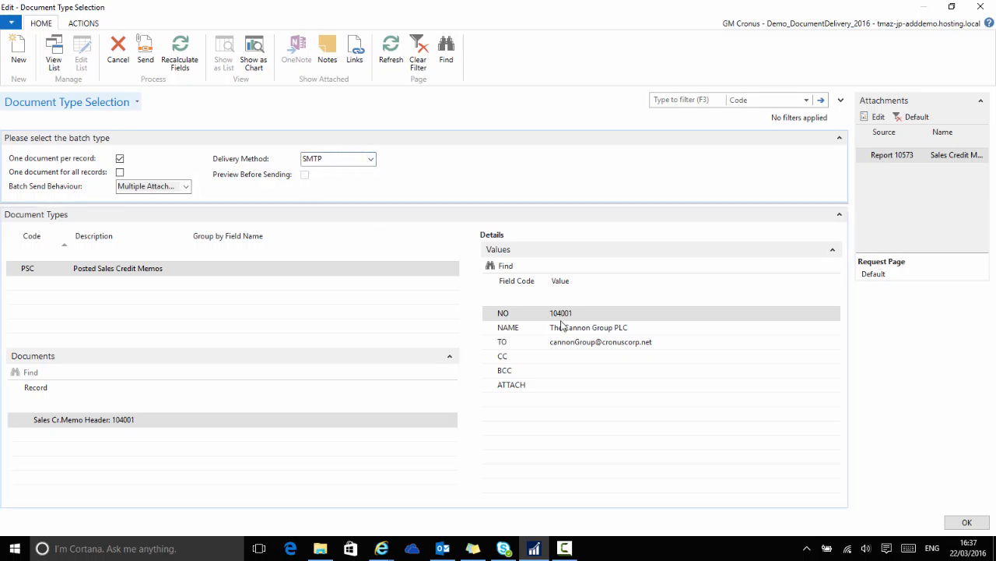
click(147, 53)
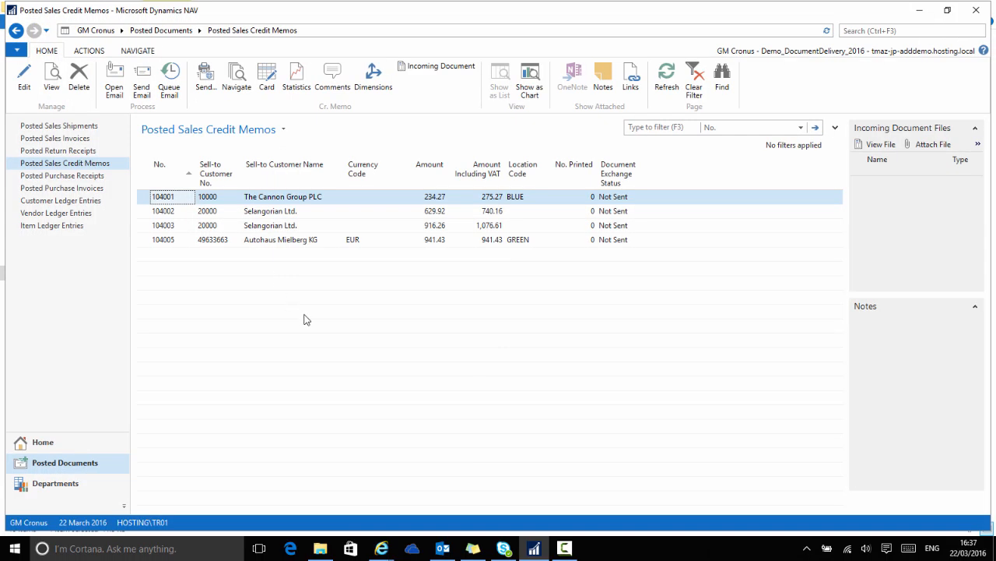
- Search for doc log and open the Document Log
key(ctrl+F3)
text(doc log)
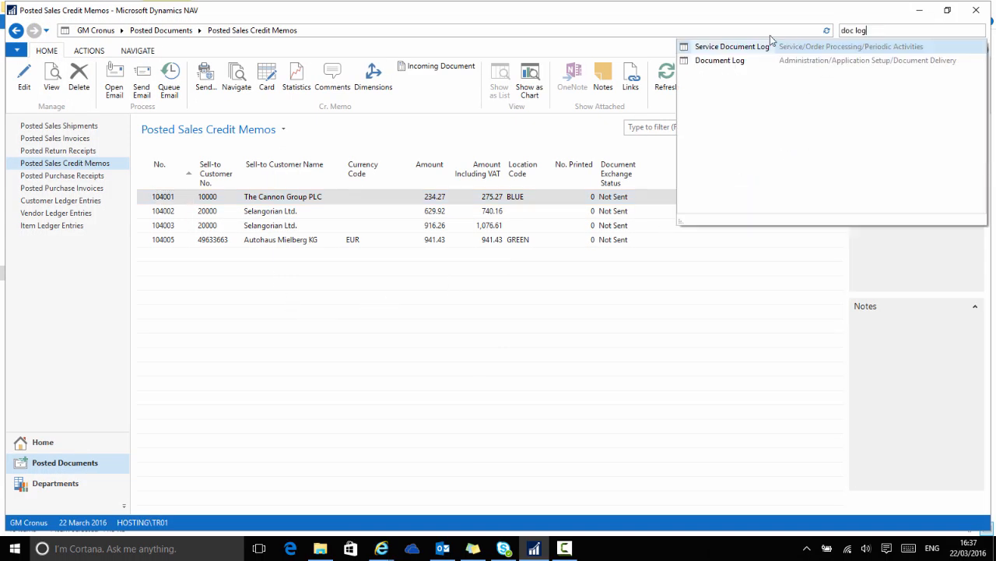
click(716, 60)
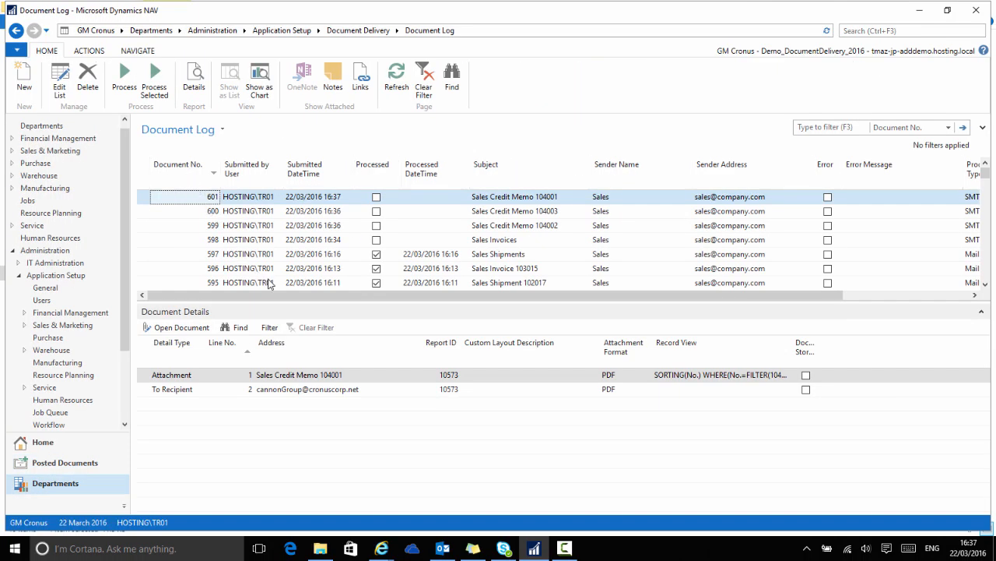
- Return to Home, reopen the Document Log through search, and select the four newest entries, 598 to 601
click(44, 443)
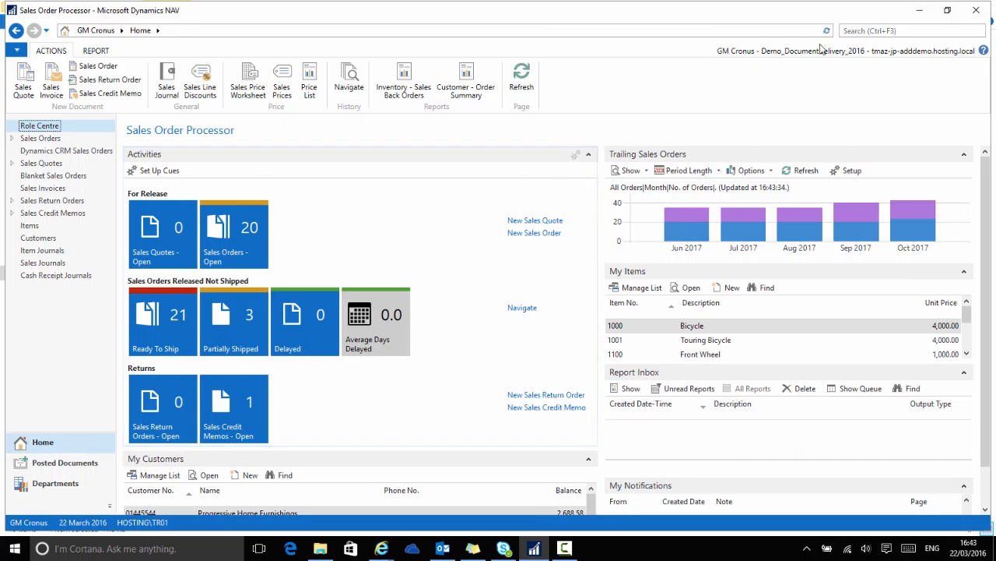
click(854, 30)
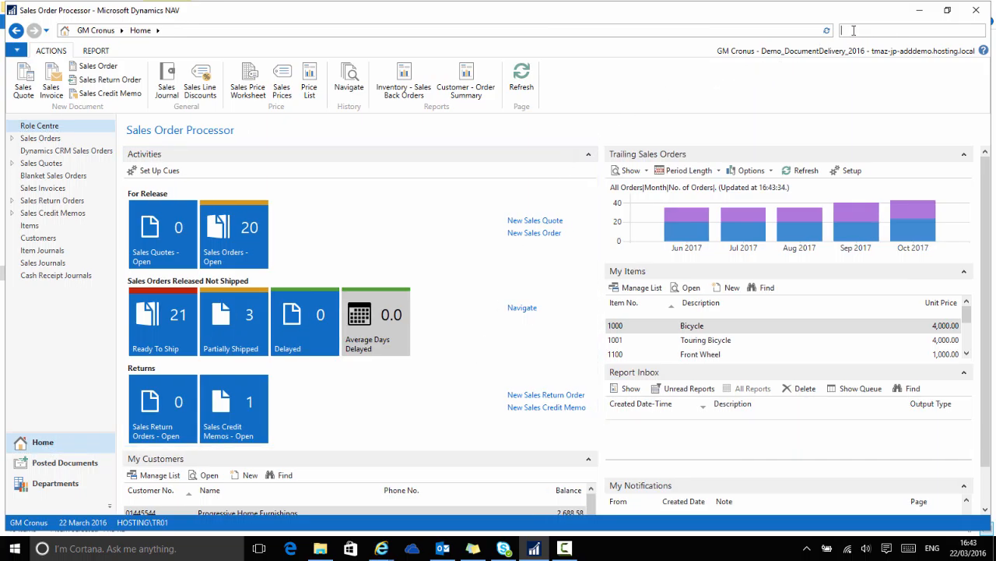
text(doc log)
click(720, 61)
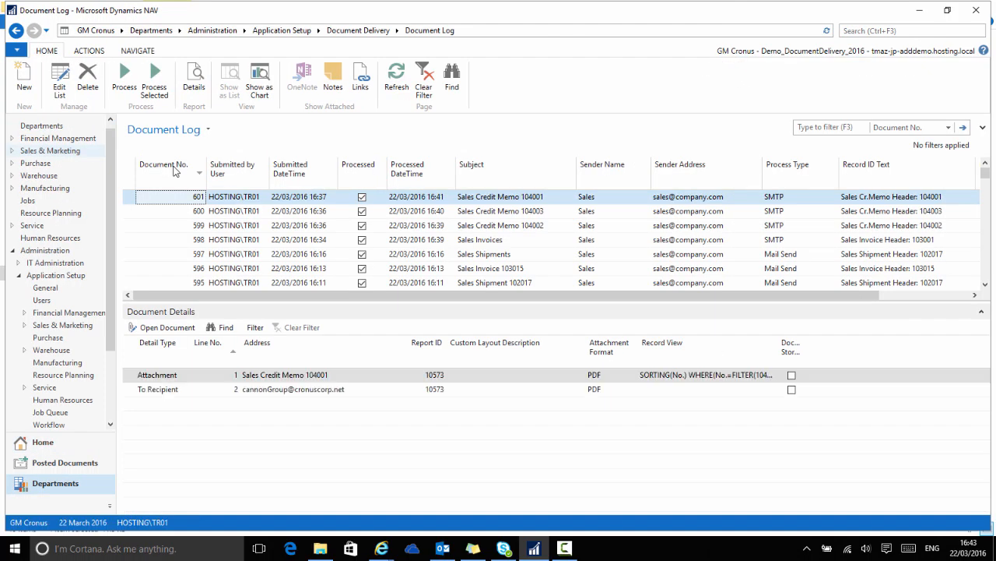
drag(132, 198, 130, 244)
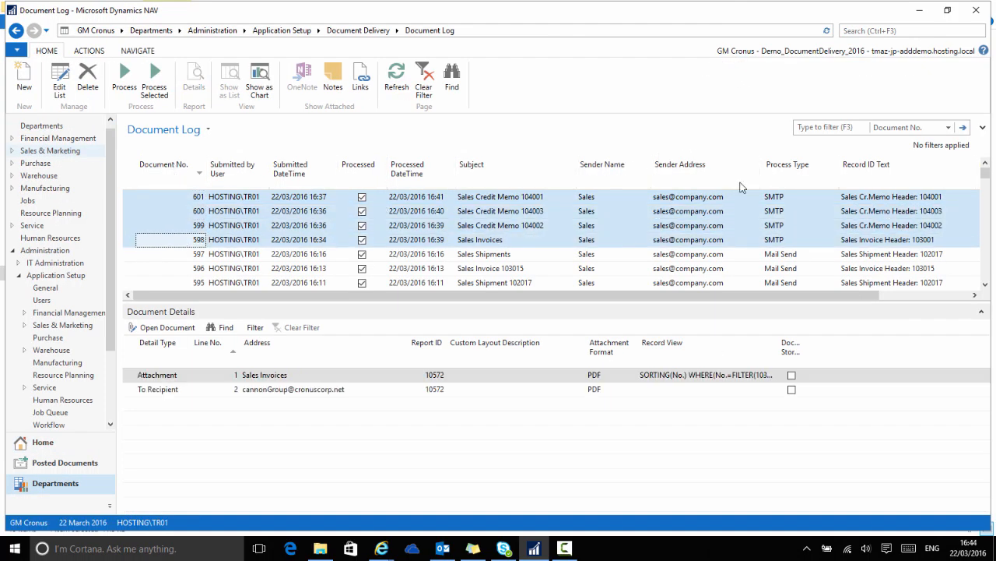